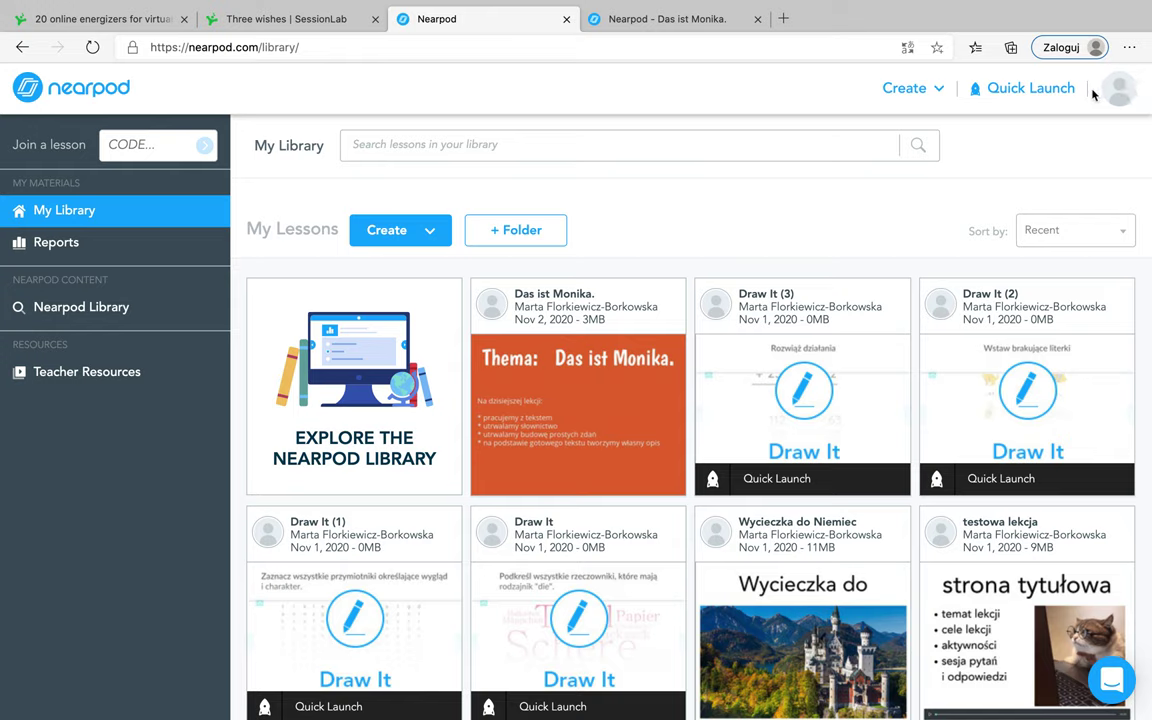
# Step: Open the account's Lesson Settings and review the full list of advanced lesson options
pyautogui.click(1121, 93)
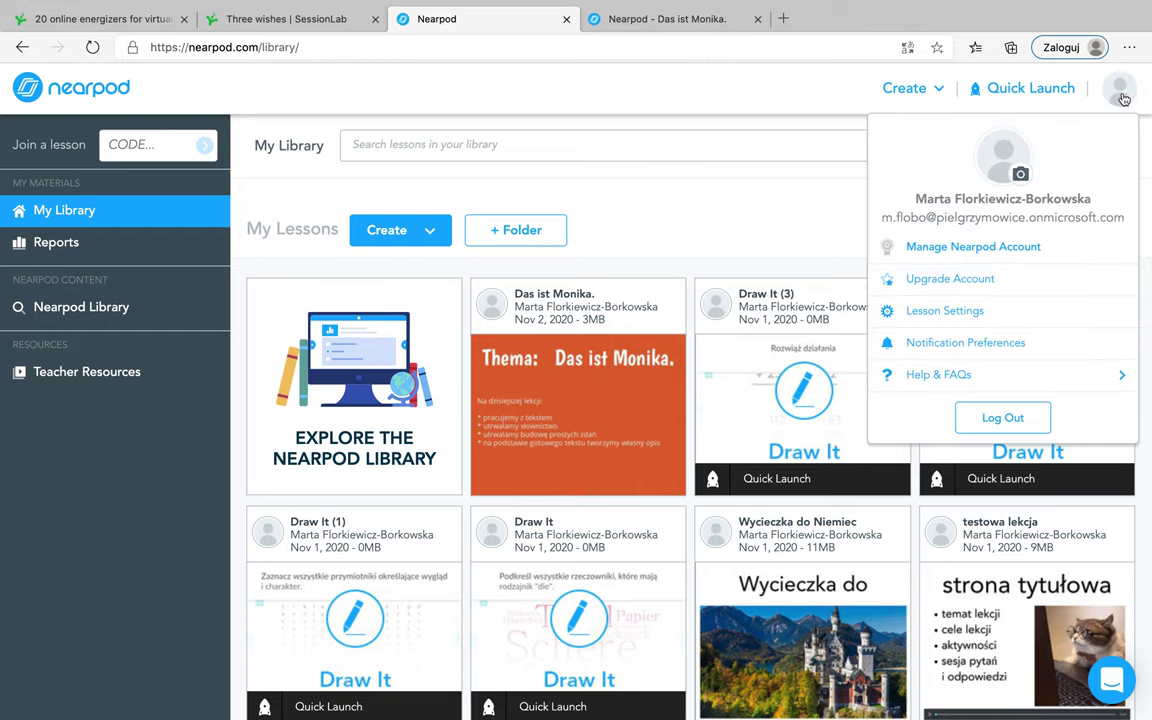
pyautogui.click(891, 312)
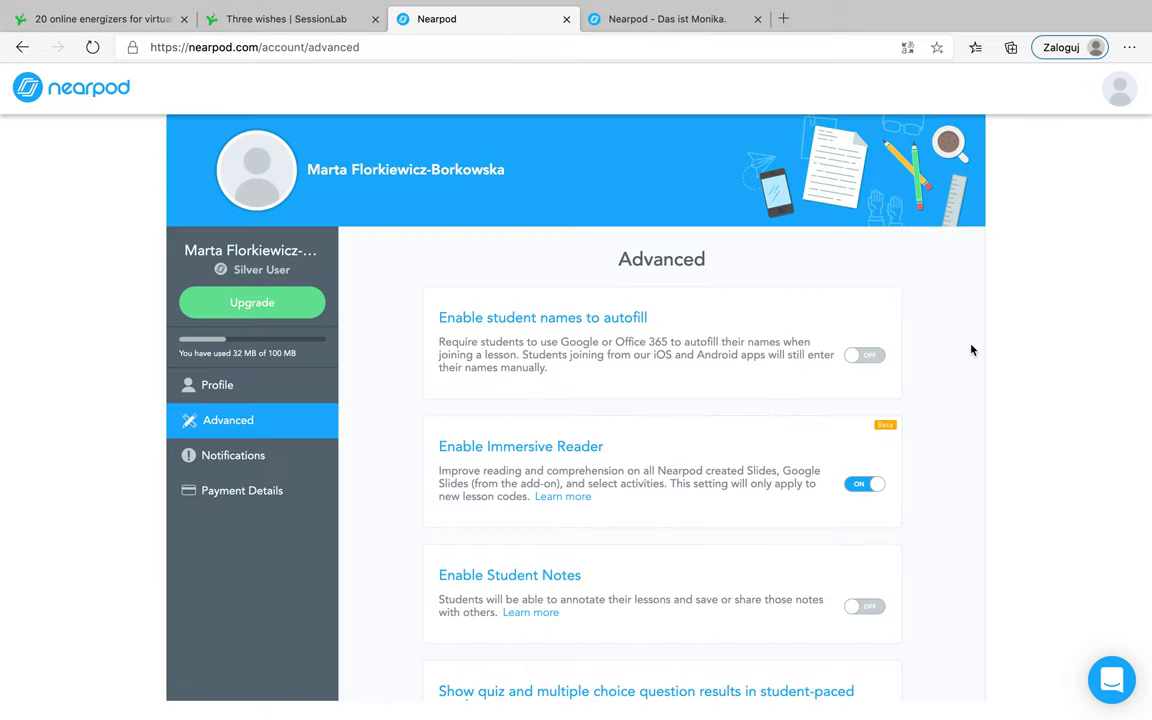
pyautogui.scroll(-2, 1014, 393)
pyautogui.scroll(-5, 1014, 393)
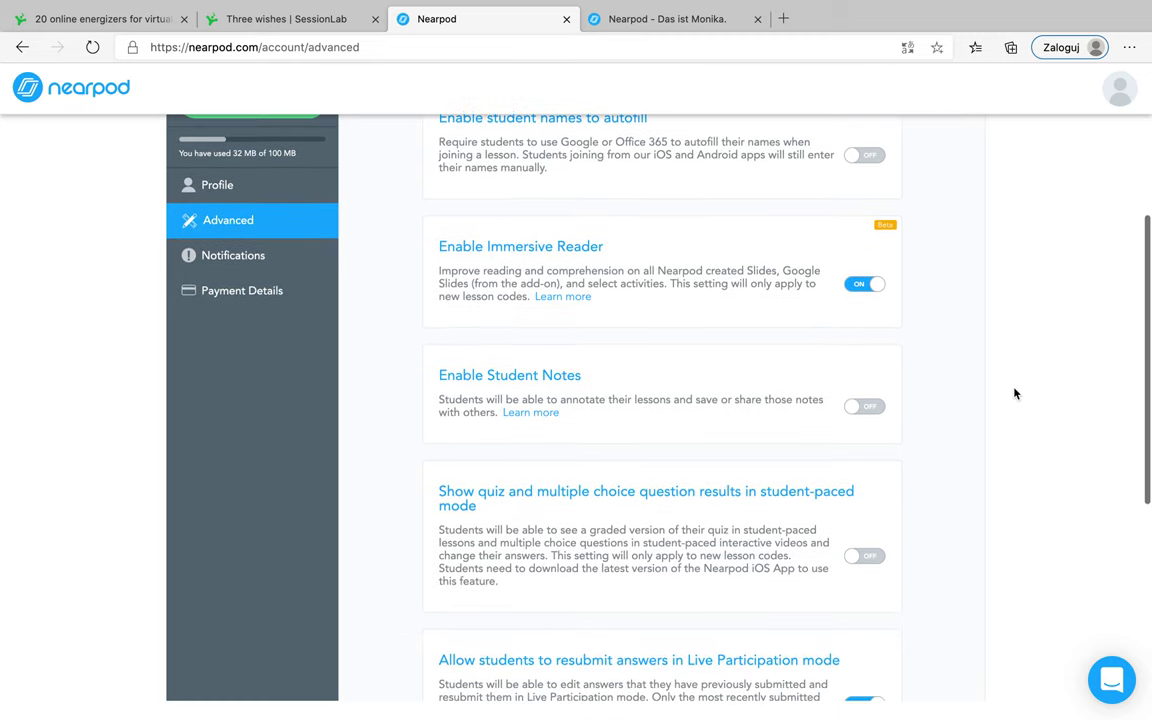
pyautogui.scroll(5, 1014, 393)
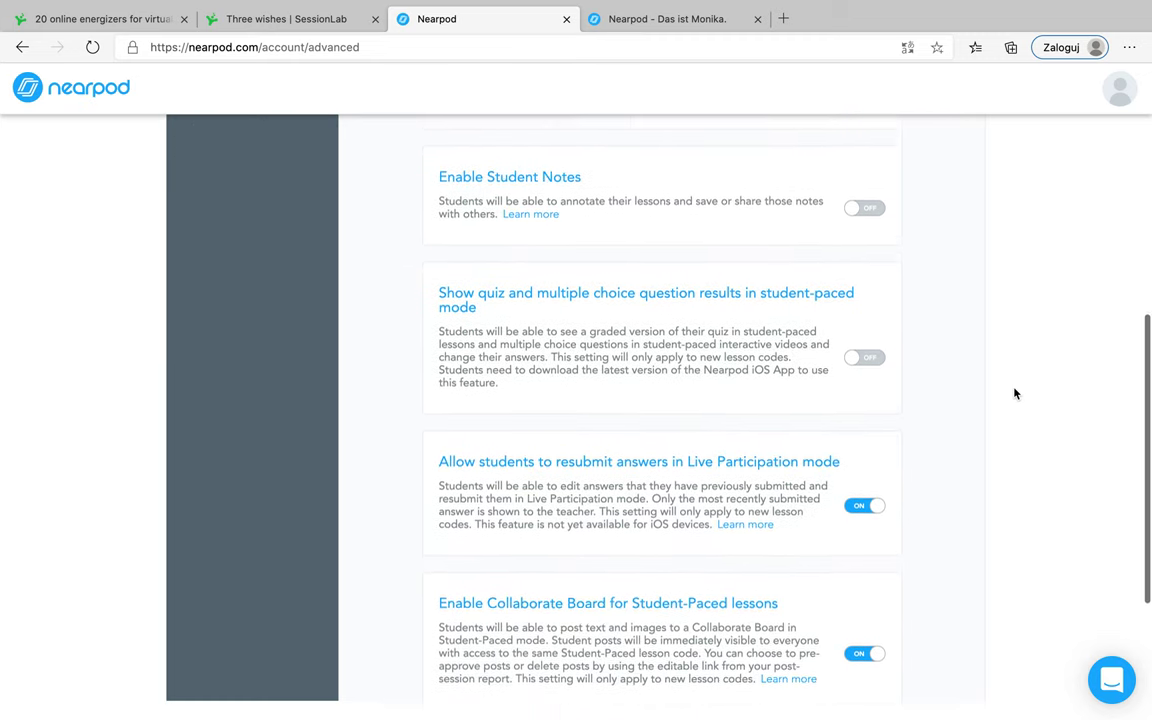
pyautogui.scroll(-4, 1014, 393)
pyautogui.scroll(-2, 1014, 393)
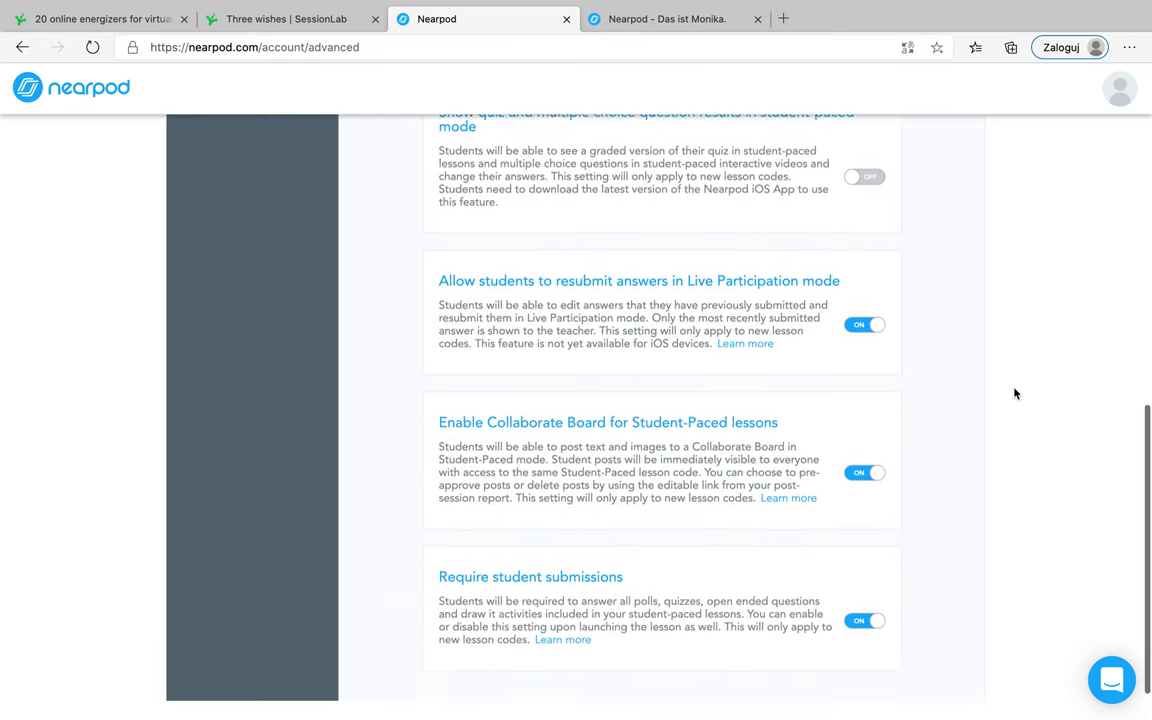
pyautogui.scroll(6, 1014, 393)
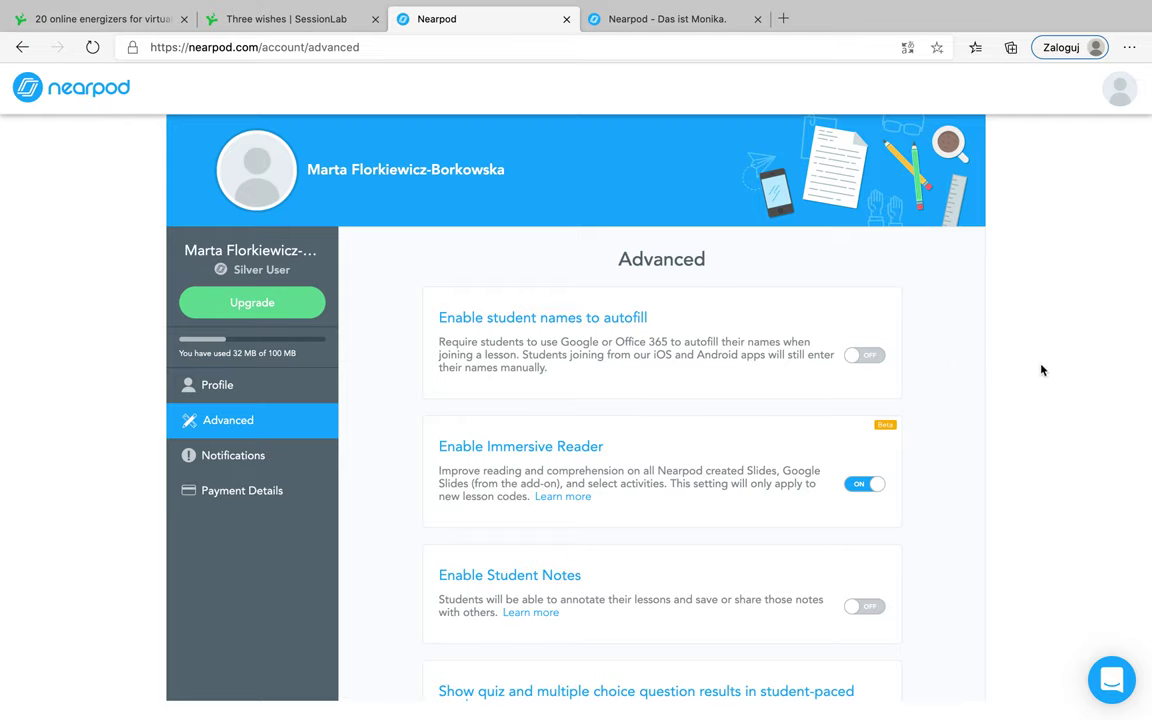
pyautogui.scroll(-5, 996, 407)
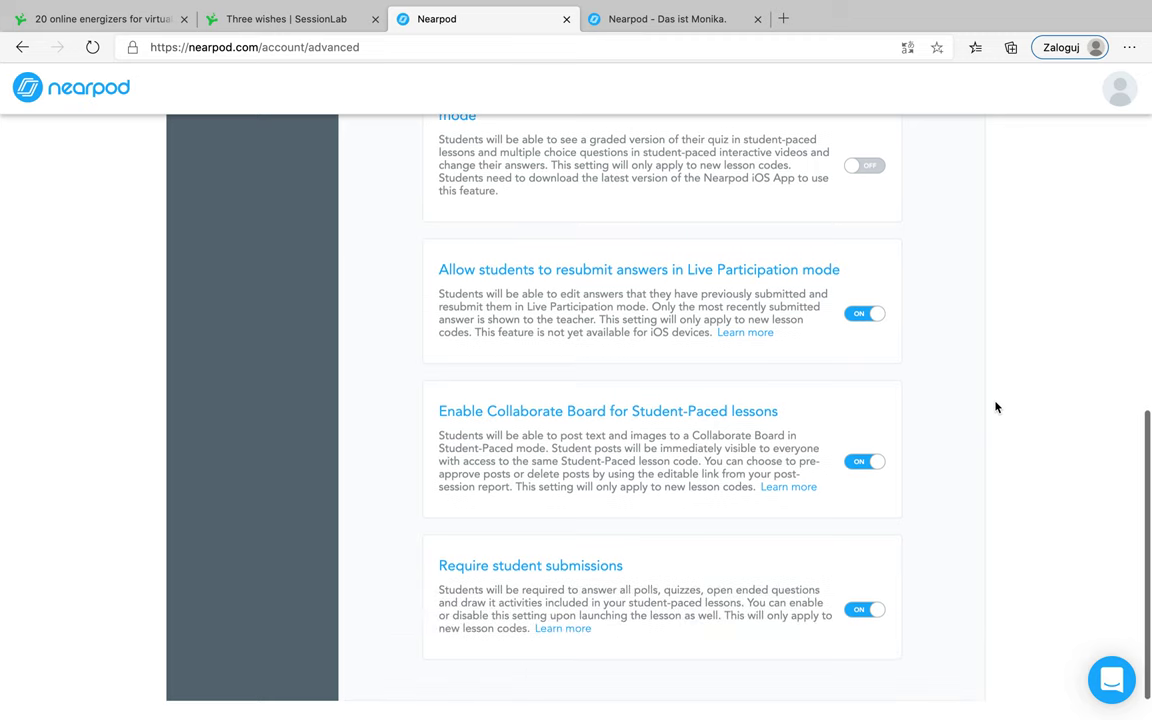
pyautogui.scroll(6, 996, 407)
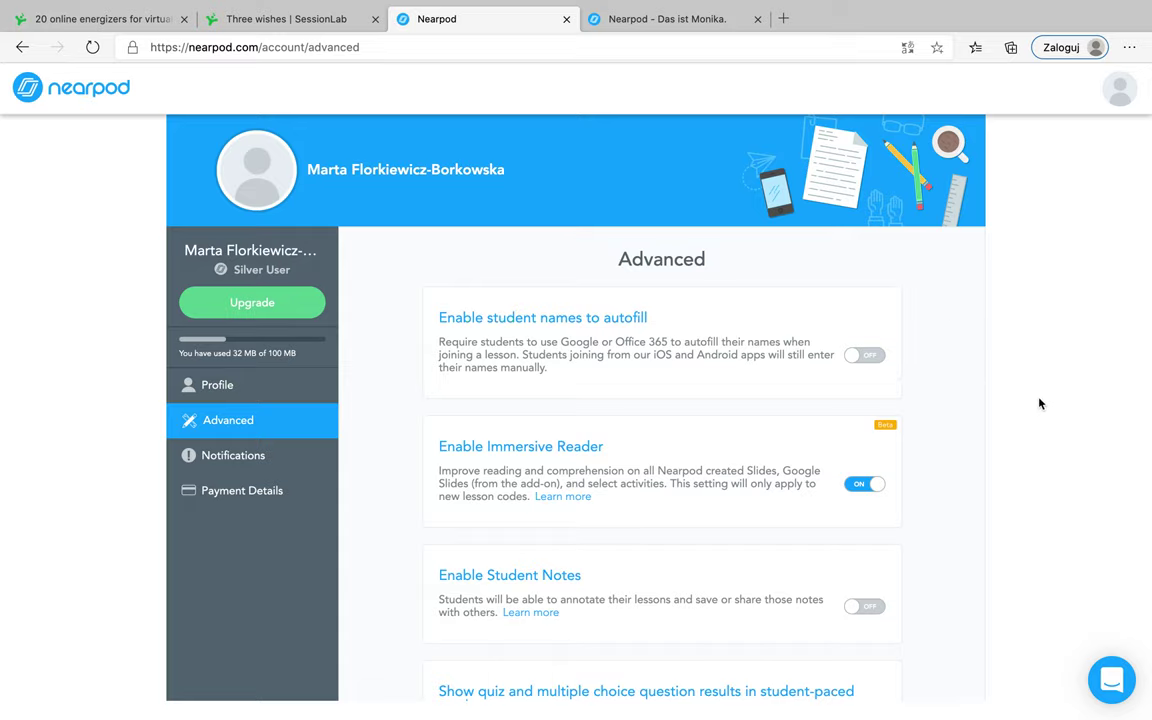
pyautogui.scroll(-10, 1039, 403)
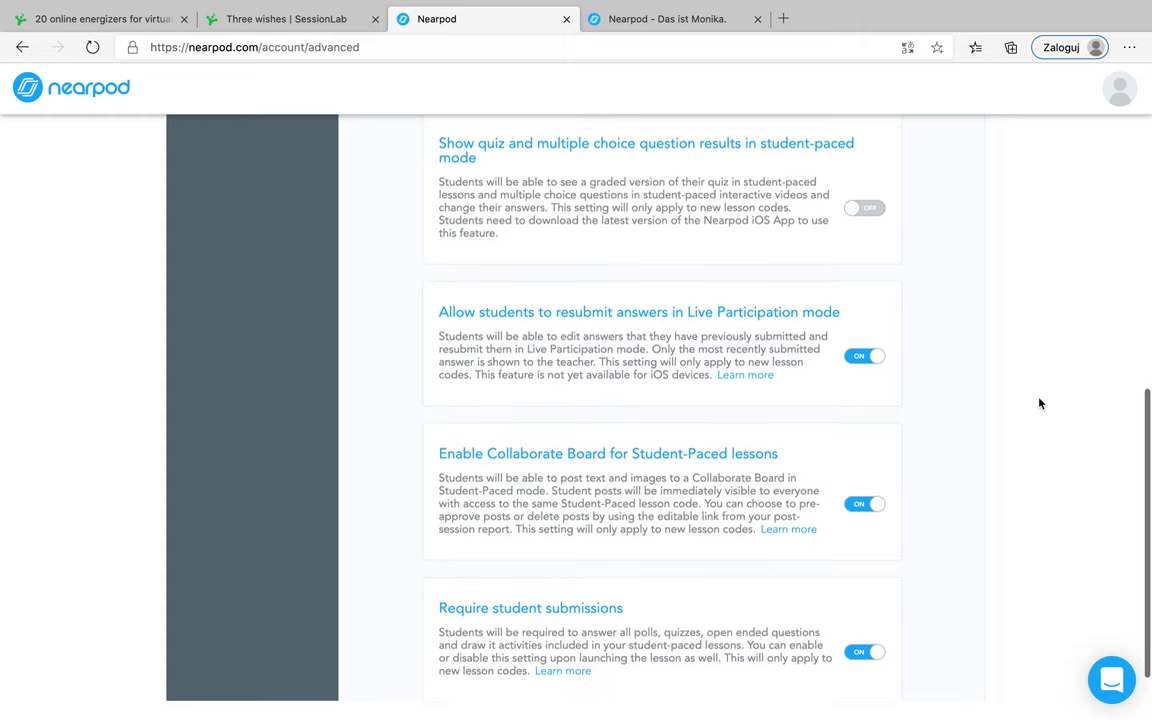
pyautogui.scroll(10, 1039, 403)
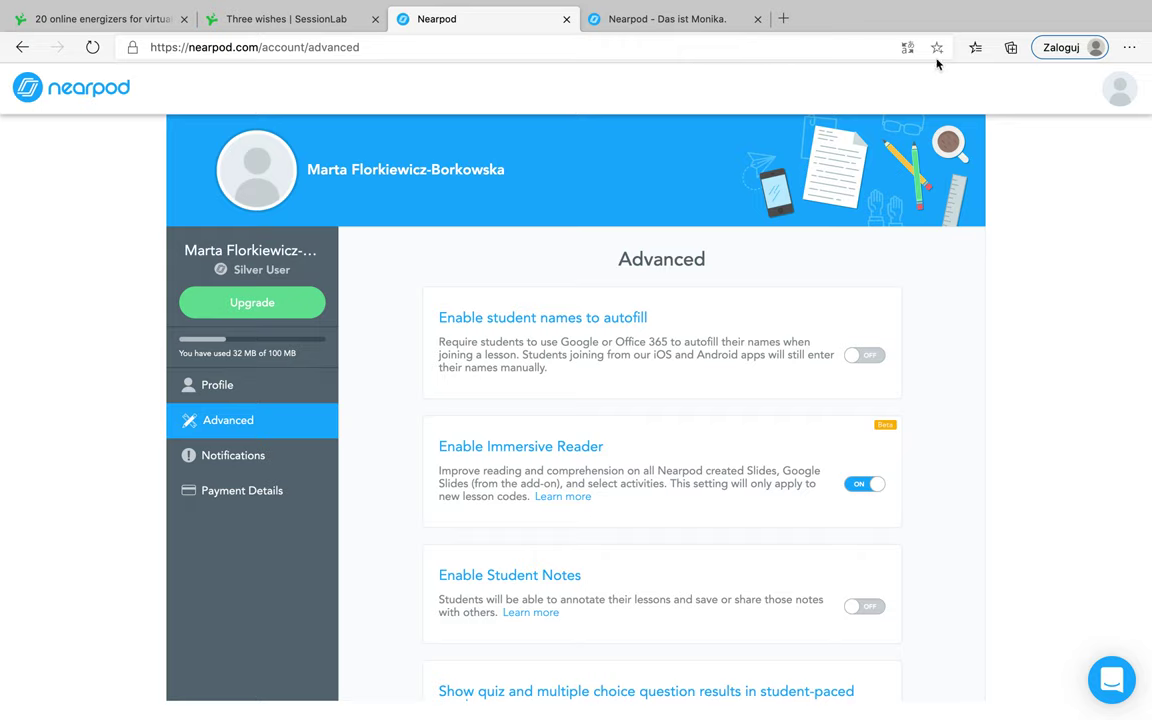
# Step: Translate the settings page from English into Polish and read through the translated lesson options
pyautogui.click(906, 48)
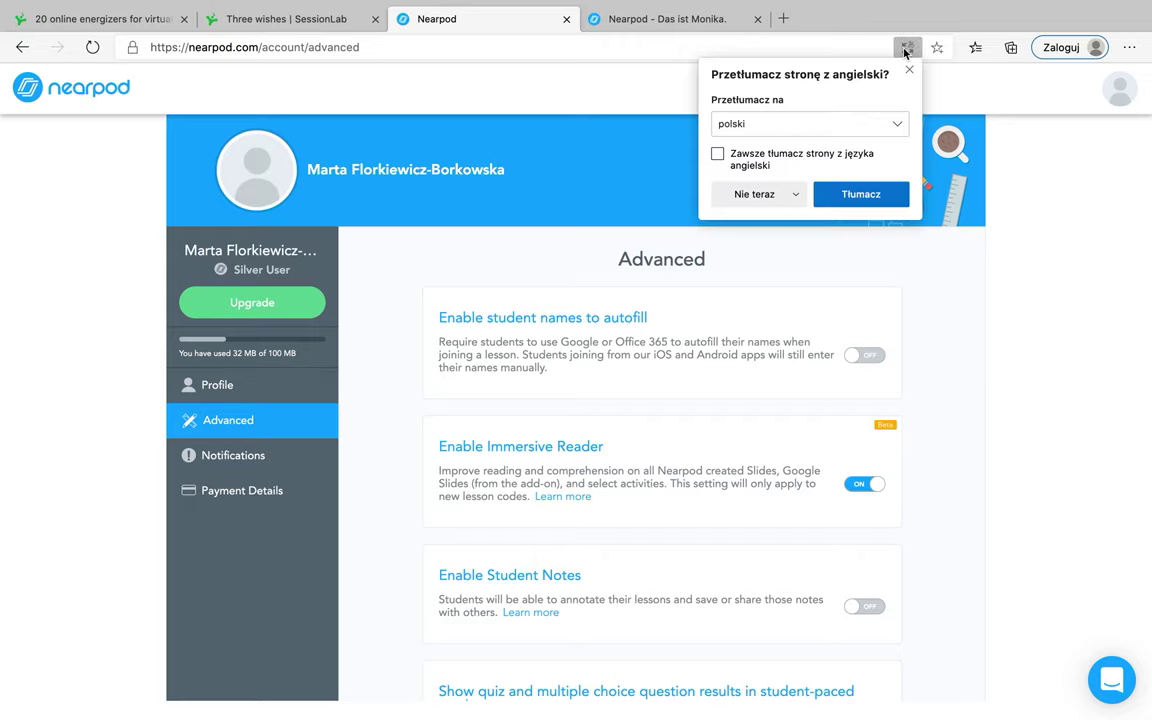
pyautogui.click(869, 197)
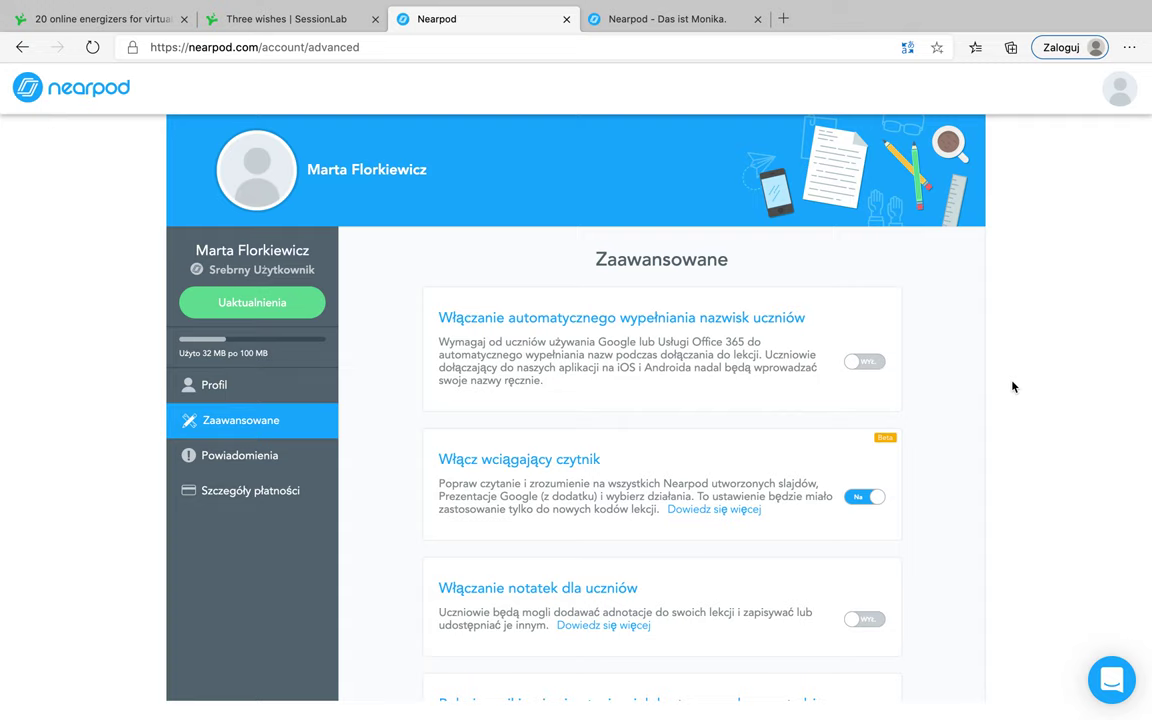
pyautogui.scroll(-3, 1012, 387)
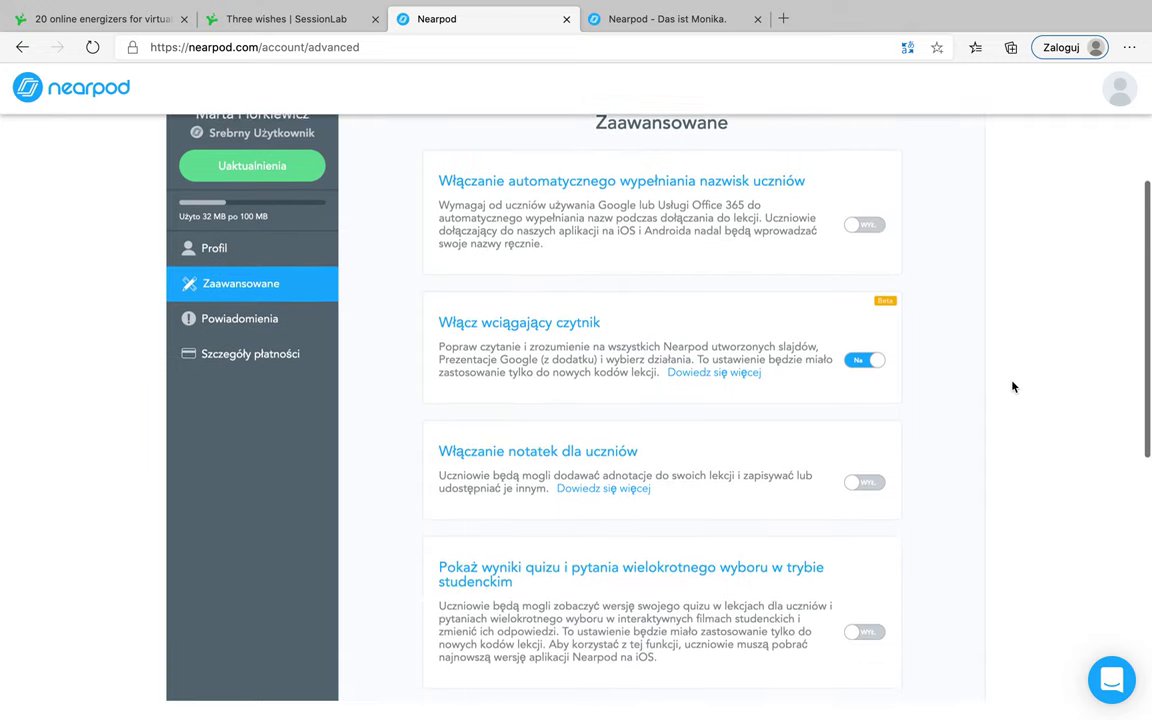
pyautogui.scroll(-3, 1012, 387)
pyautogui.scroll(5, 1012, 387)
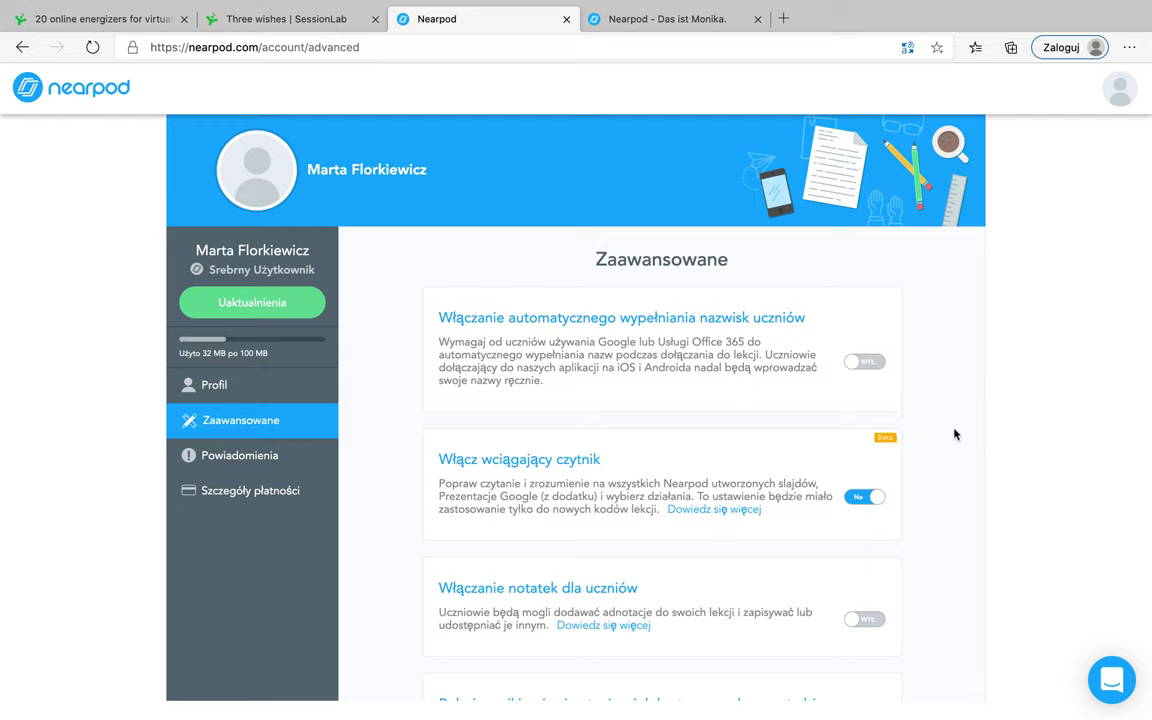
pyautogui.scroll(-2, 955, 434)
pyautogui.scroll(2, 955, 434)
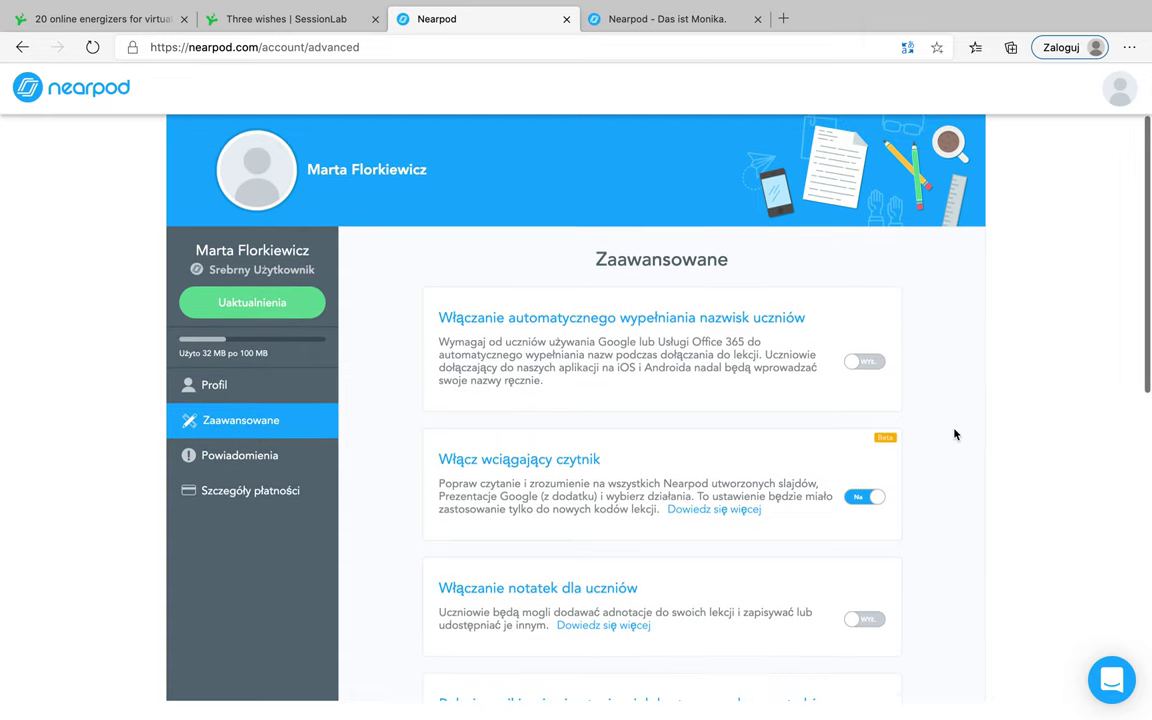
pyautogui.scroll(-3, 956, 420)
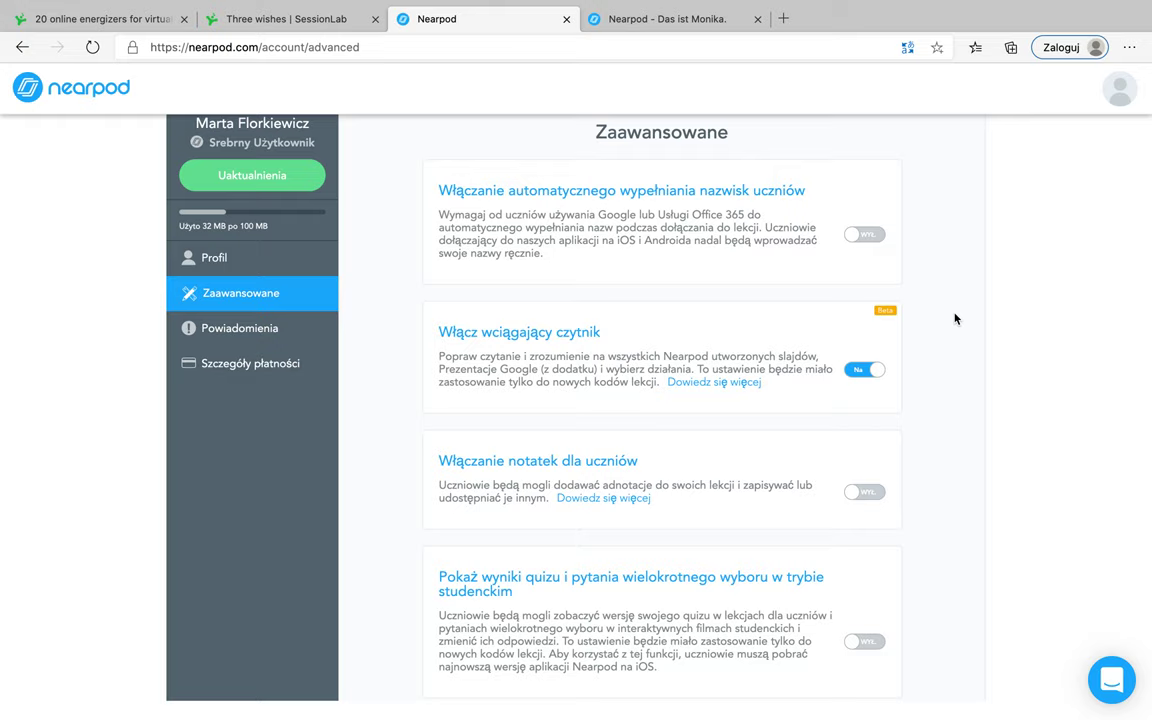
pyautogui.scroll(-3, 940, 416)
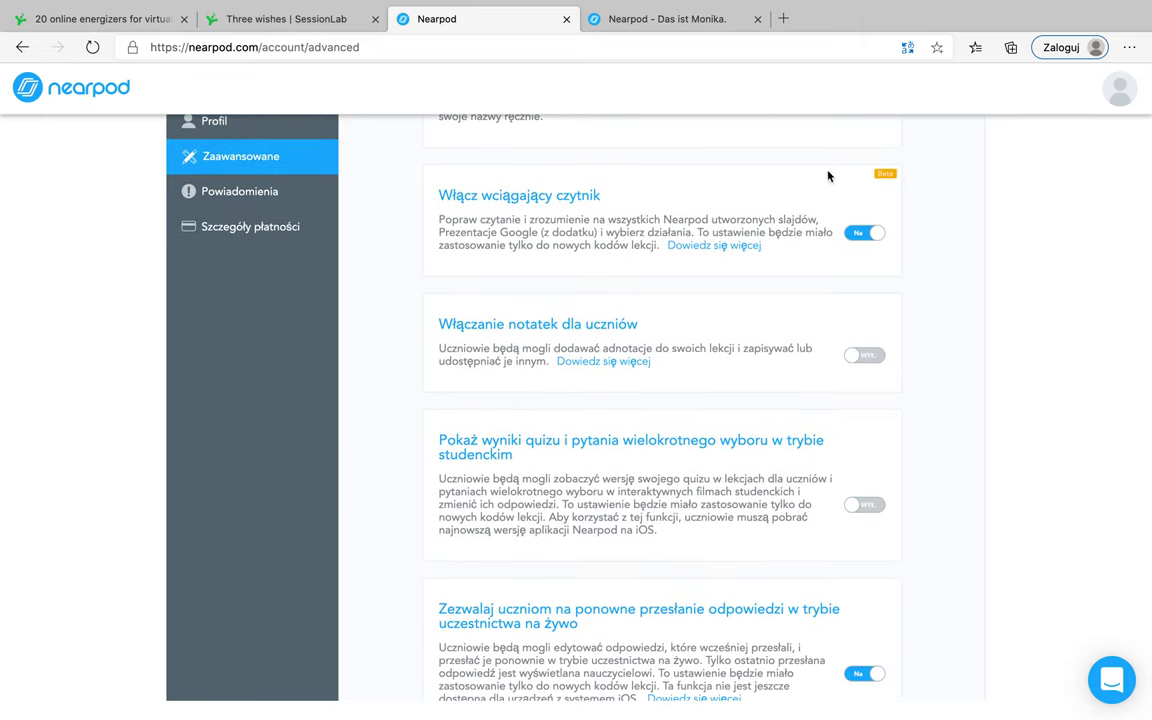
# Step: Switch the Immersive Reader setting off and back on
pyautogui.click(873, 234)
pyautogui.click(874, 235)
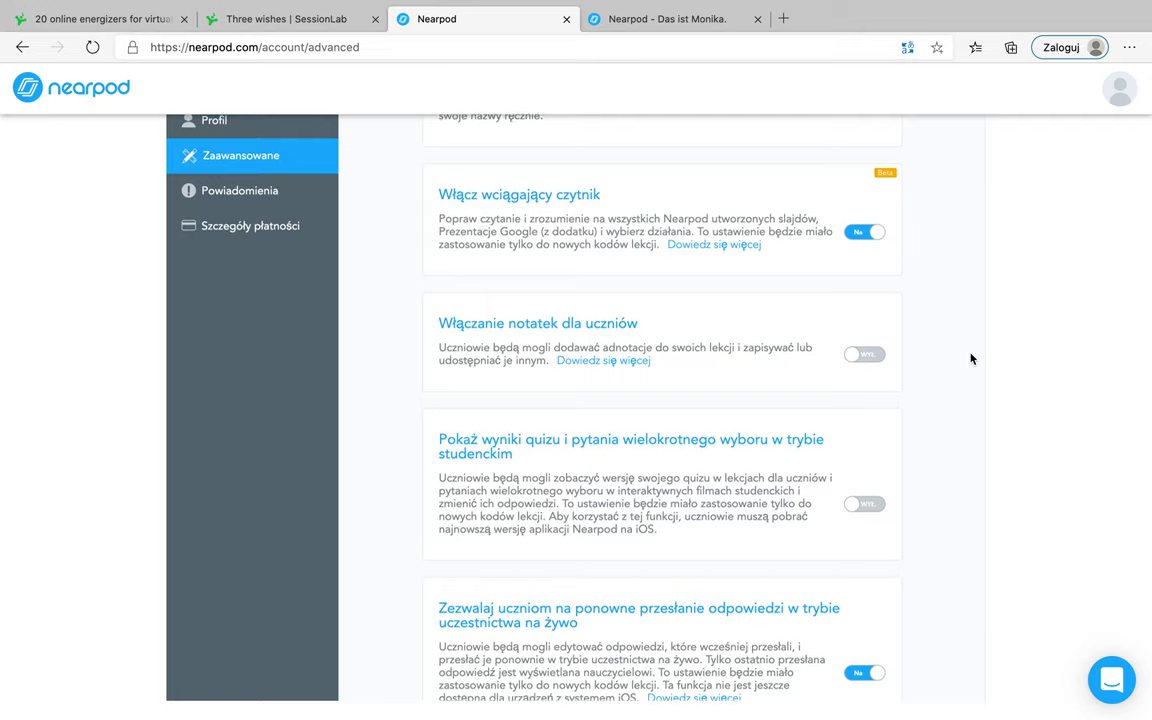
# Step: Try to enable student notes, and dismiss the premium feature dialog
pyautogui.scroll(-2, 971, 357)
pyautogui.scroll(-2, 971, 357)
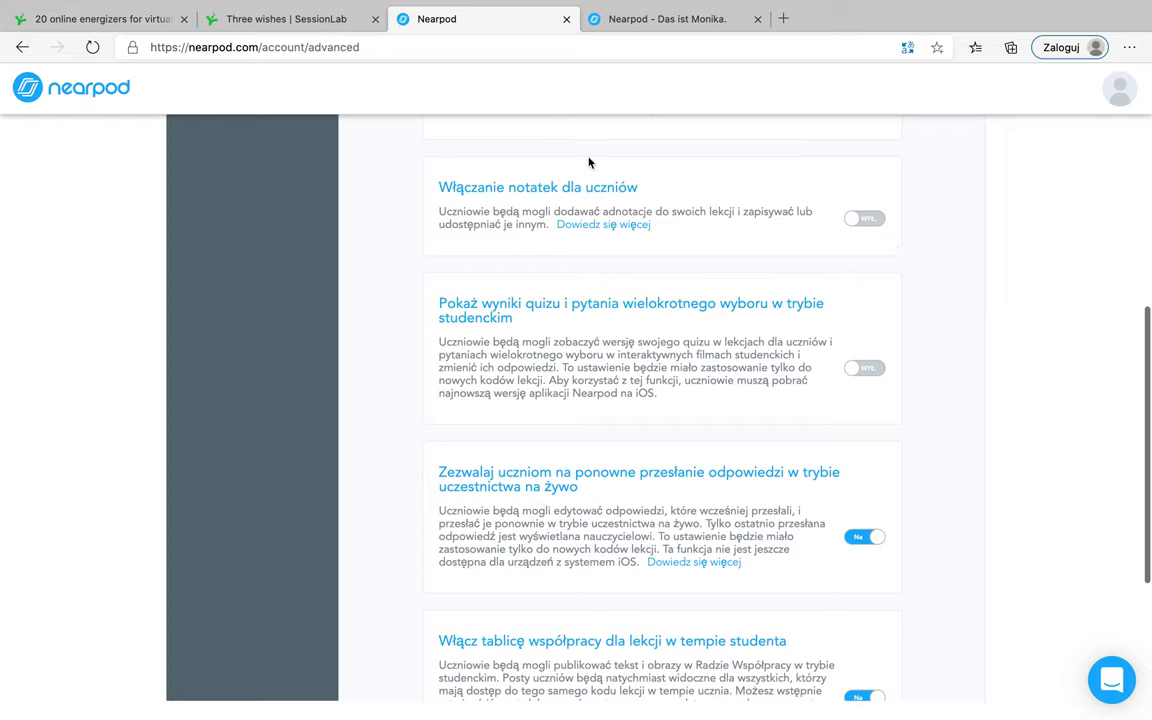
pyautogui.click(874, 218)
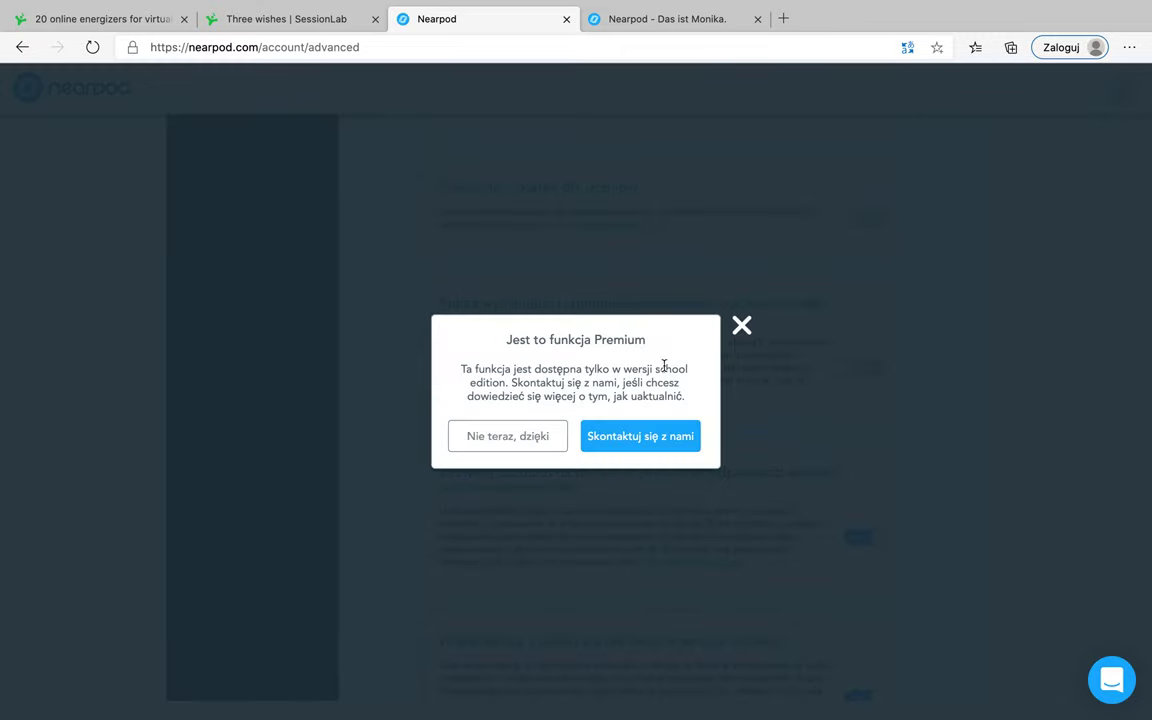
pyautogui.click(742, 325)
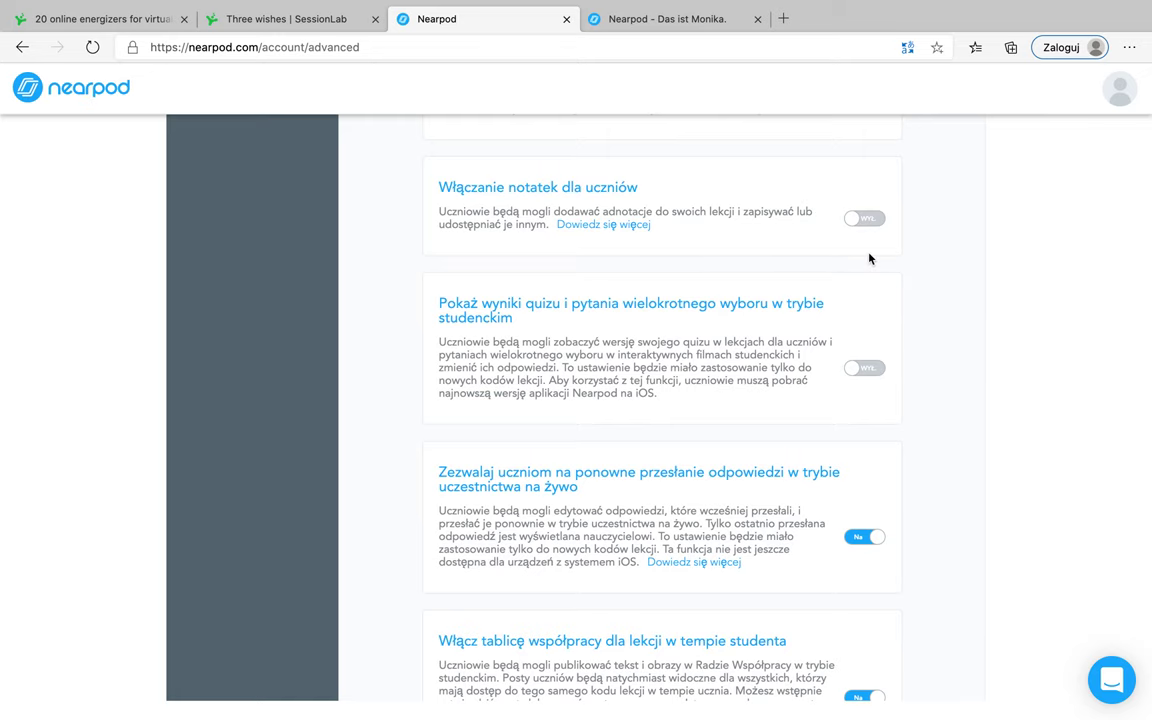
# Step: Turn on showing quiz and multiple choice question results in student-paced mode
pyautogui.scroll(2, 869, 257)
pyautogui.scroll(-2, 868, 258)
pyautogui.scroll(-2, 869, 258)
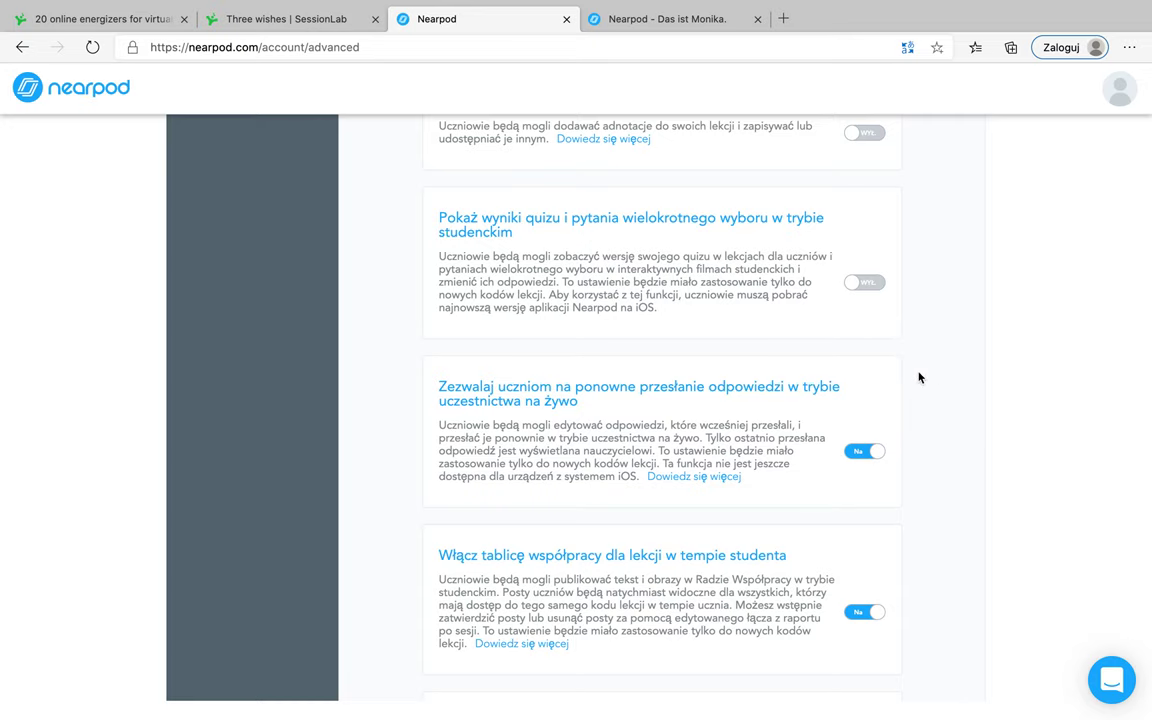
pyautogui.scroll(-1, 919, 377)
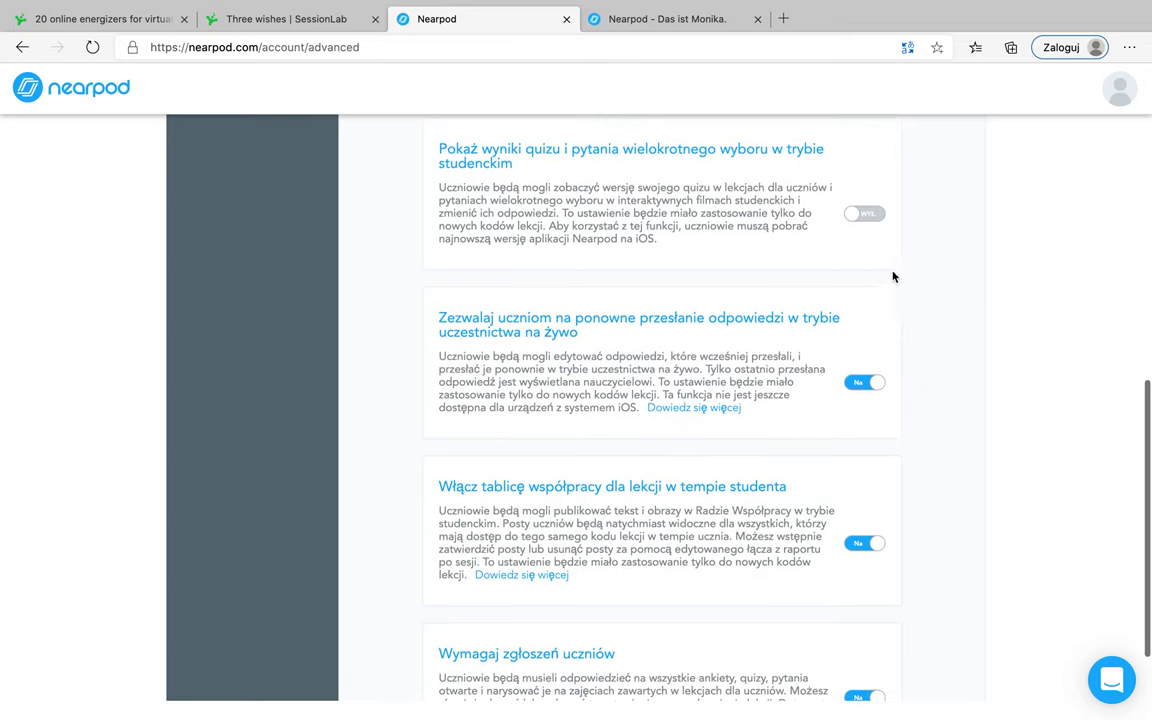
pyautogui.click(870, 215)
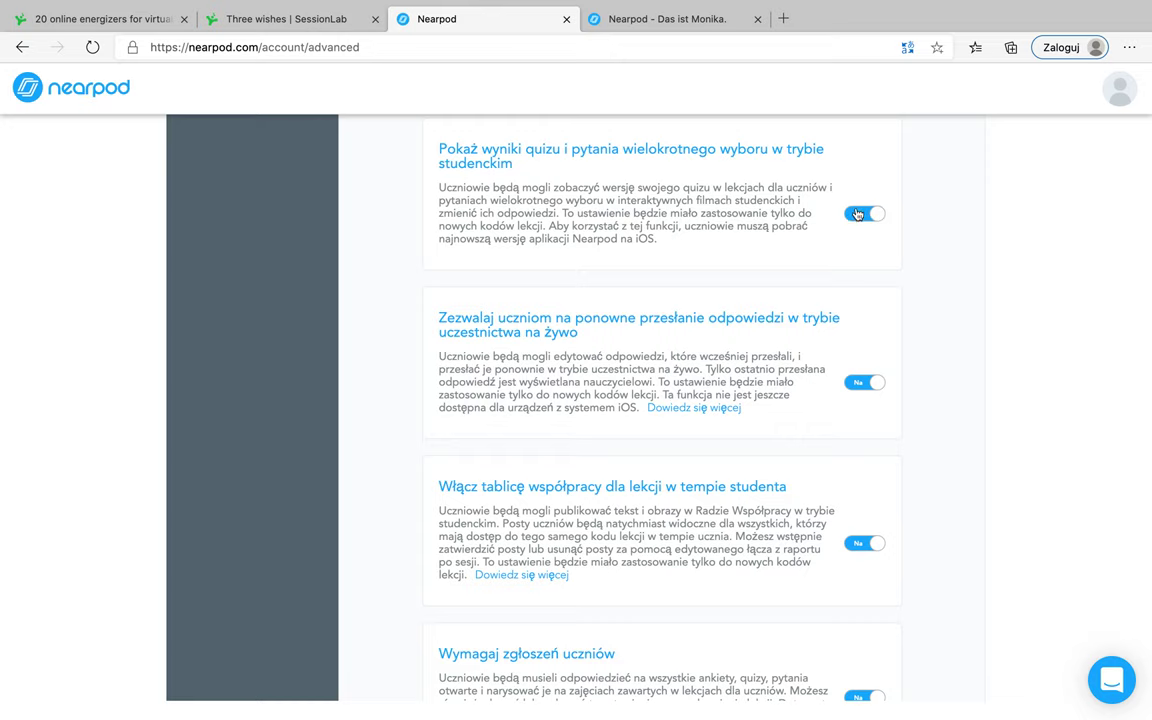
# Step: Restore the translated settings page to its original English version
pyautogui.scroll(-1, 951, 311)
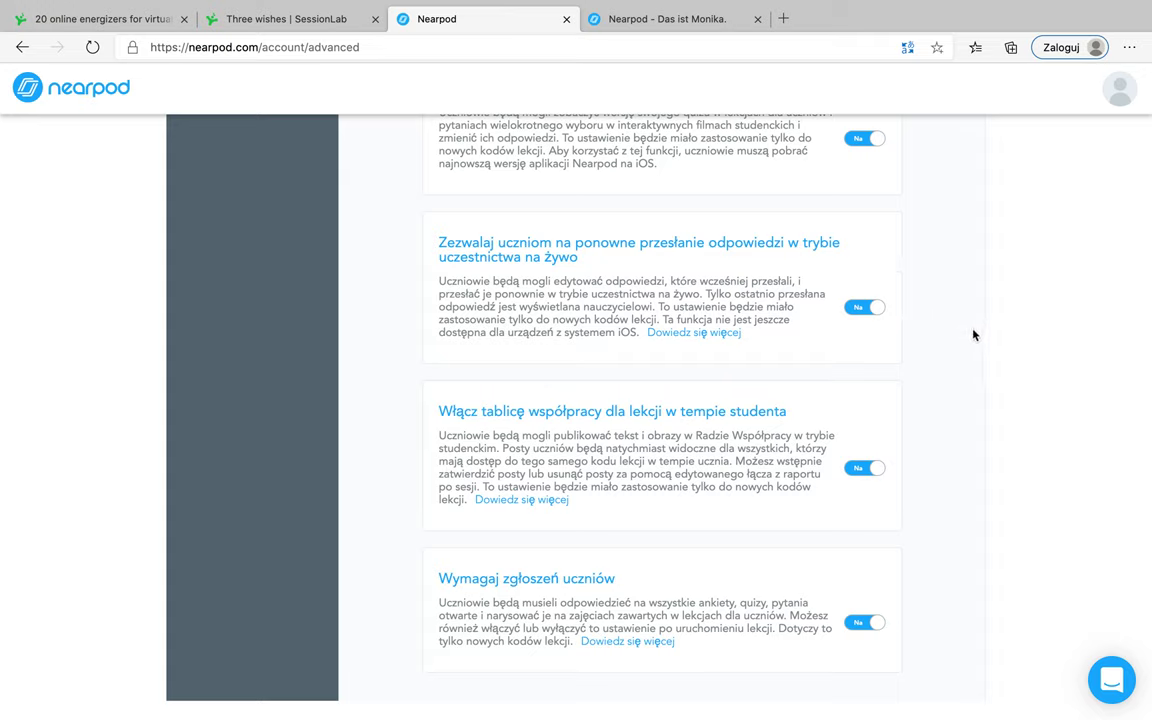
pyautogui.scroll(-1, 870, 350)
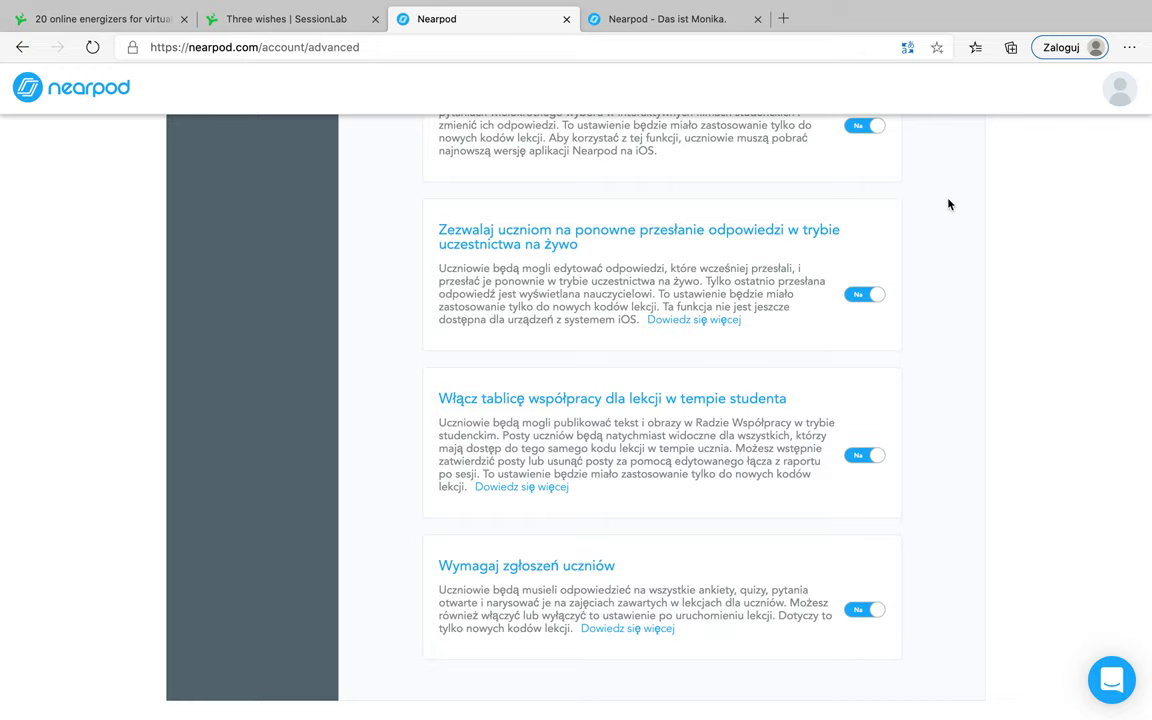
pyautogui.click(907, 47)
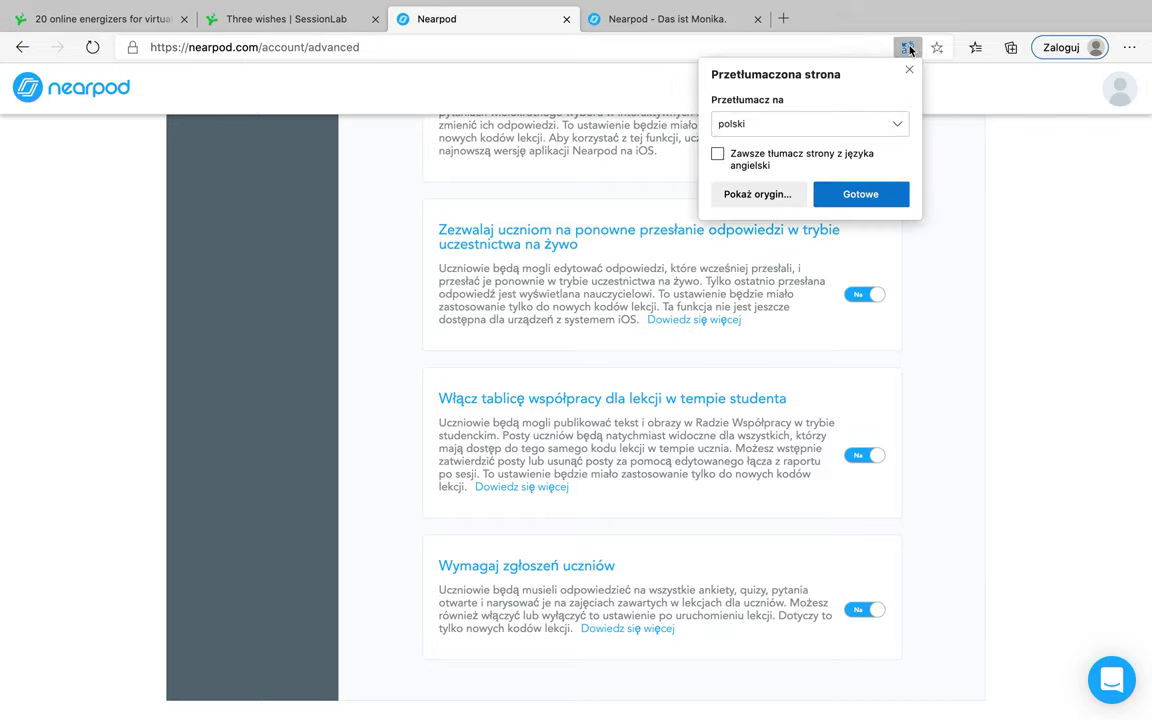
pyautogui.click(756, 194)
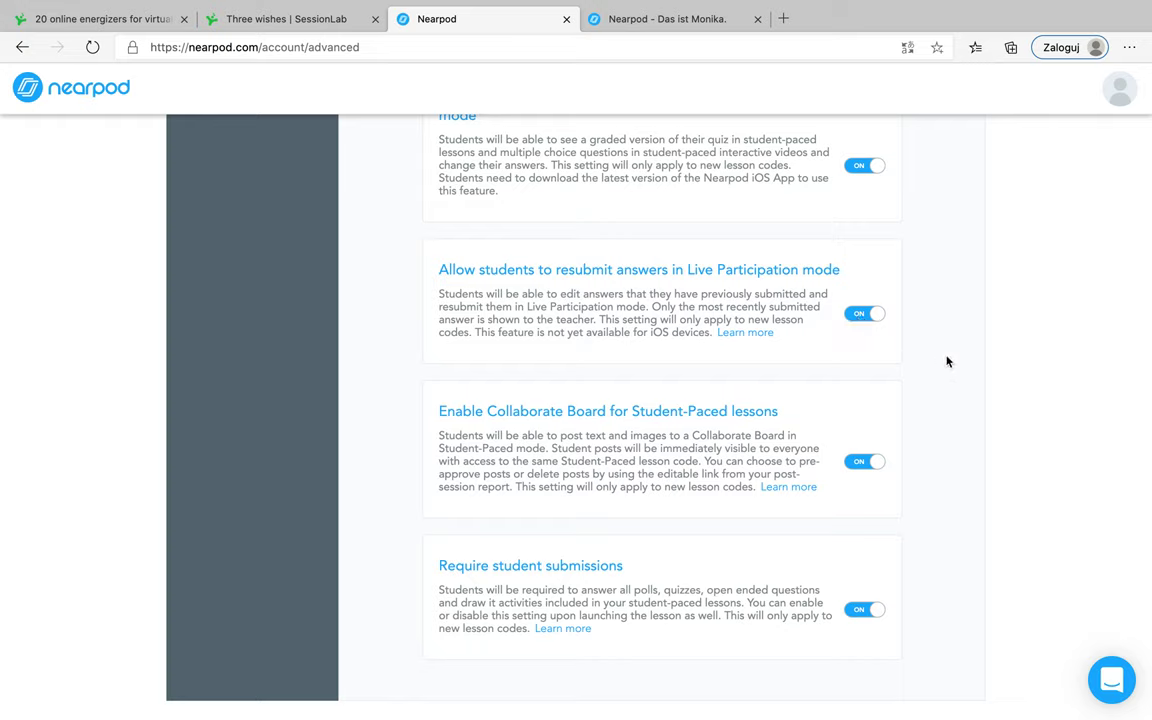
# Step: Turn off resubmitting answers in Live Participation mode, and switch the Collaborate Board for student-paced lessons off and back on
pyautogui.click(862, 313)
pyautogui.click(851, 466)
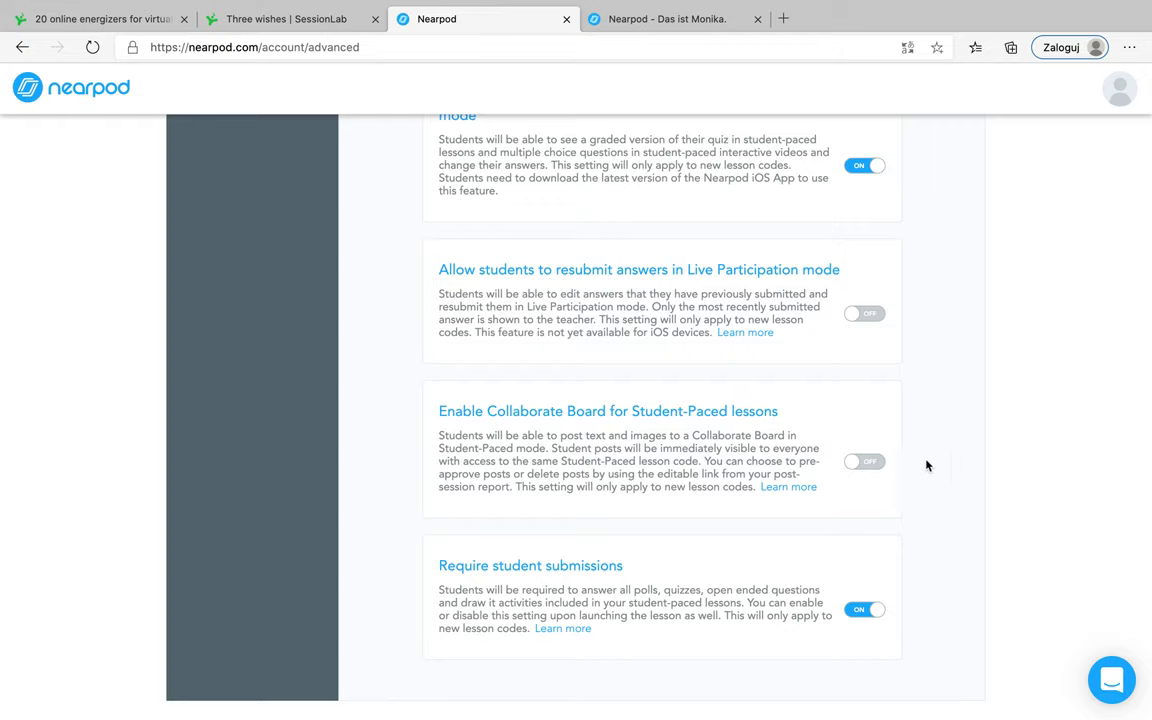
pyautogui.click(870, 462)
# Step: Switch the Require student submissions setting off and on repeatedly, leaving it on
pyautogui.click(858, 615)
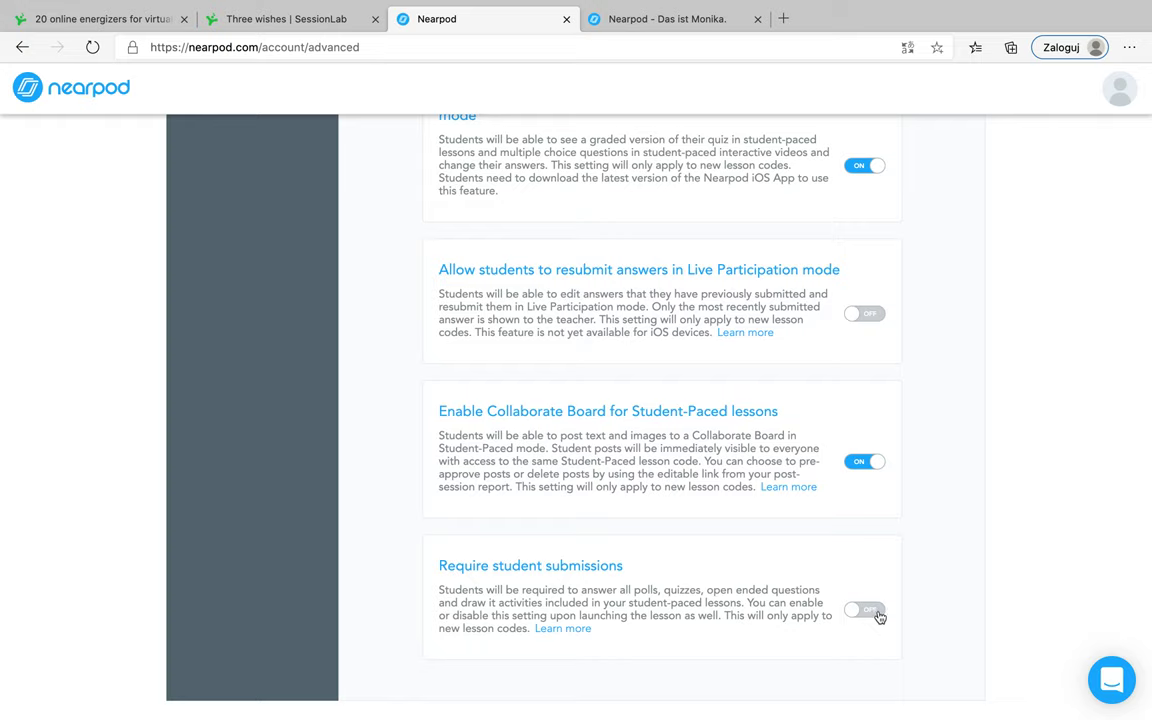
pyautogui.click(876, 614)
pyautogui.click(879, 616)
pyautogui.click(877, 616)
# Step: Check the advanced settings once more and return to the My Library page
pyautogui.scroll(10, 925, 494)
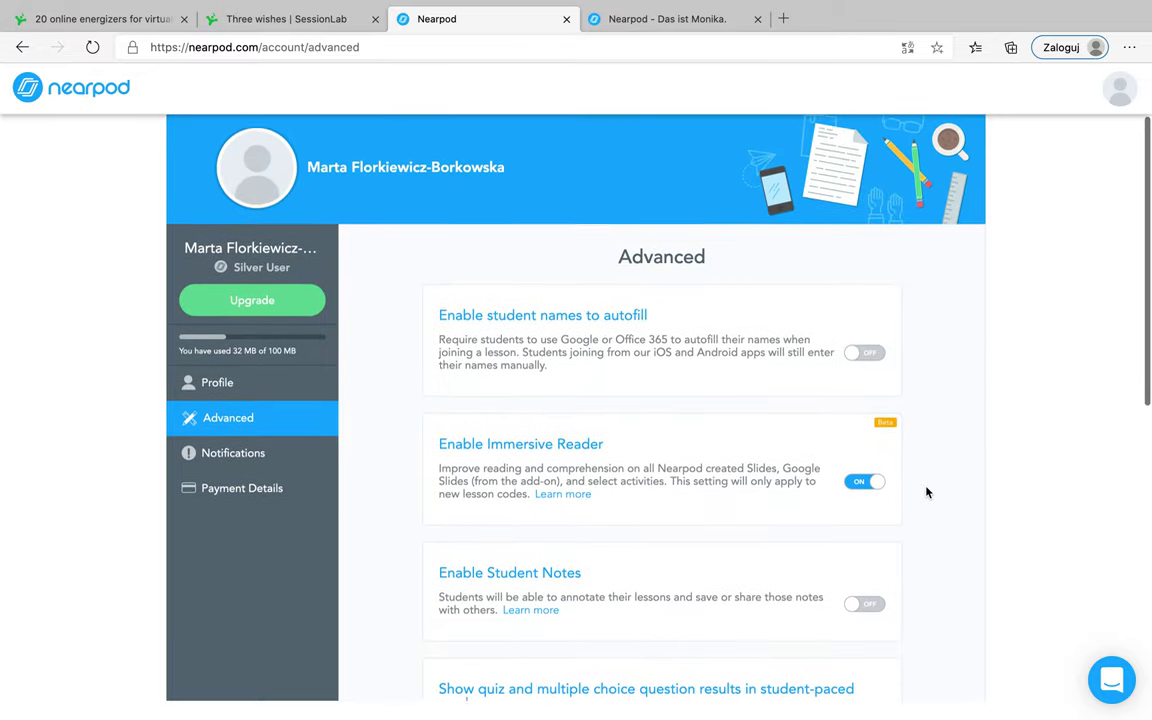
pyautogui.scroll(-1, 926, 492)
pyautogui.scroll(1, 926, 492)
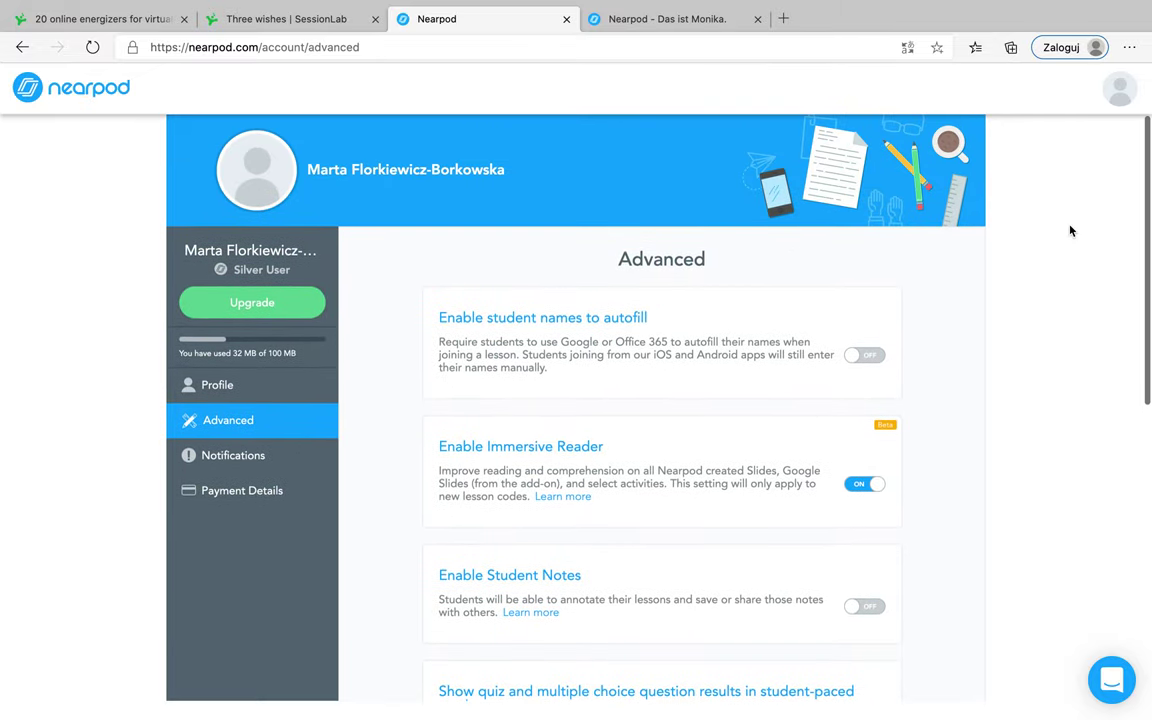
pyautogui.scroll(-6, 1070, 231)
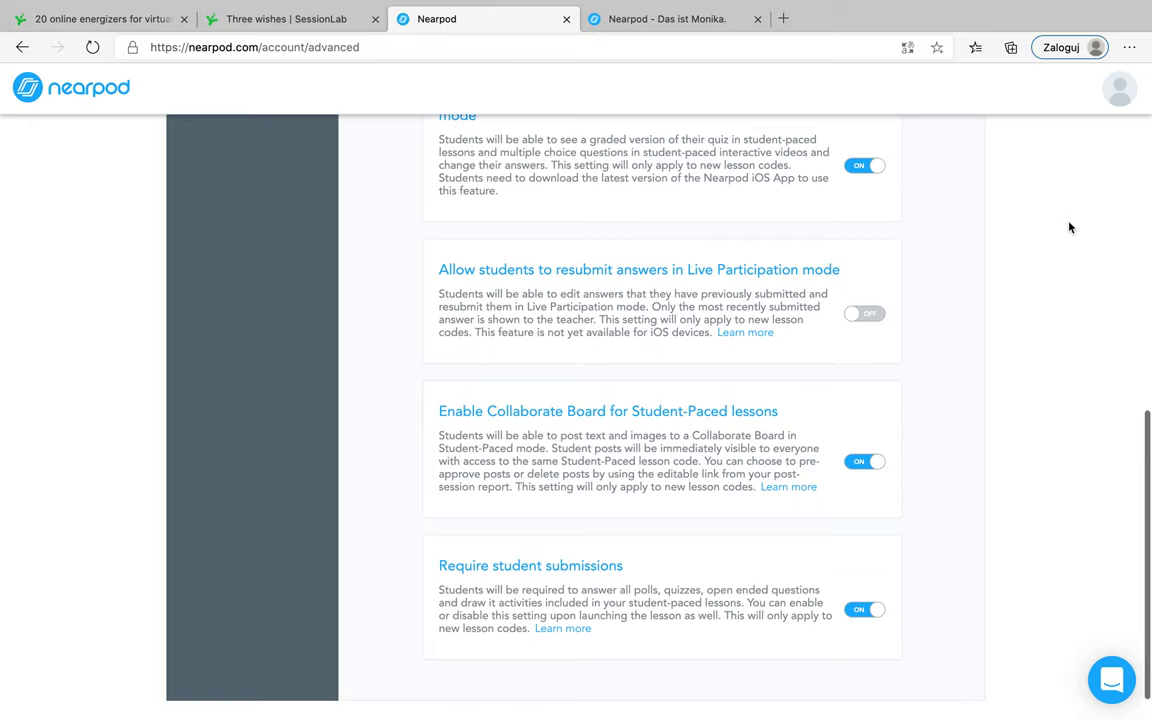
pyautogui.scroll(6, 1069, 228)
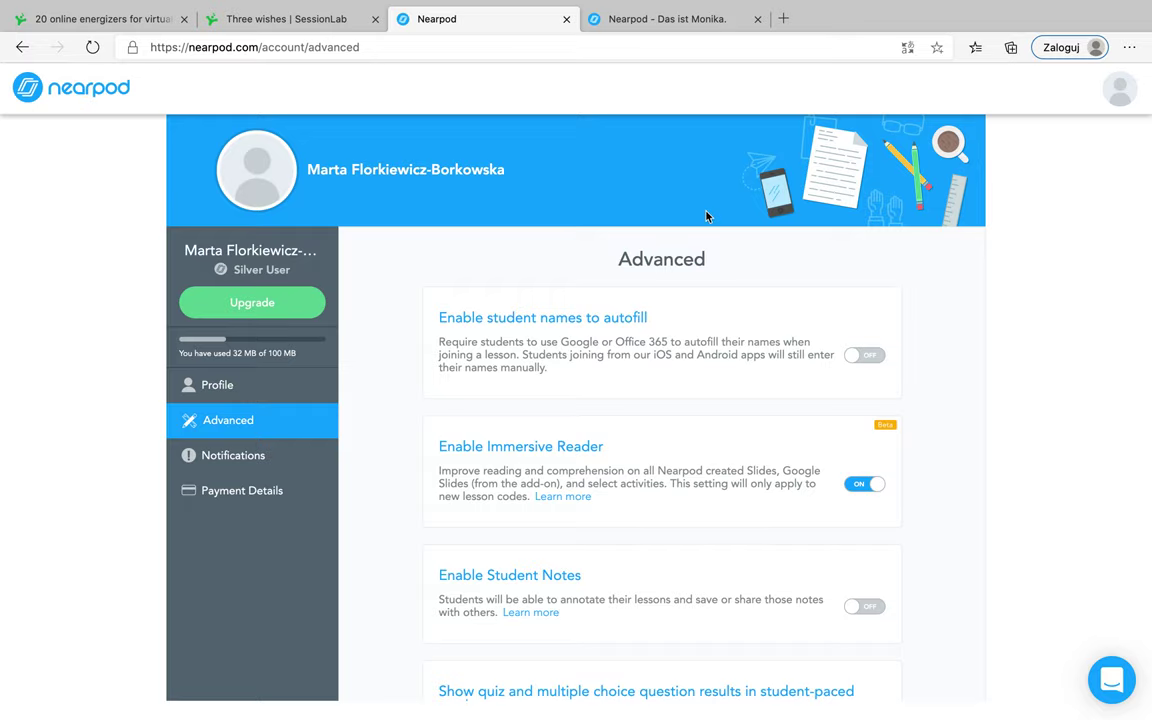
pyautogui.click(103, 84)
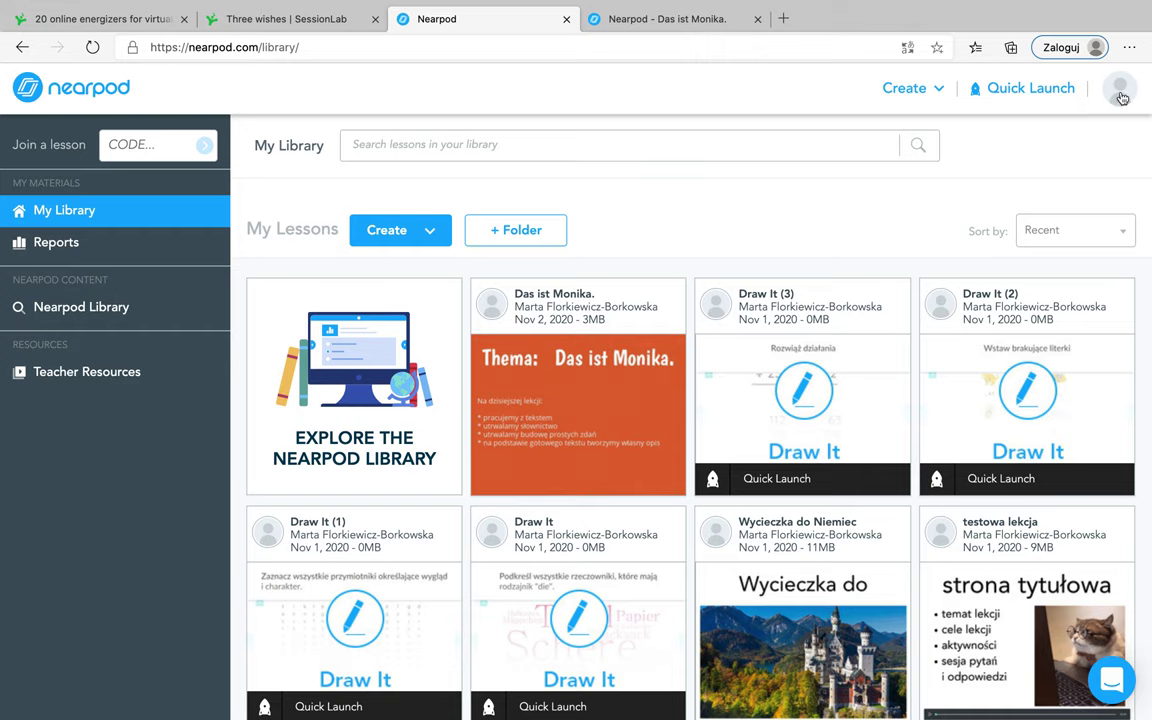
pyautogui.click(1120, 97)
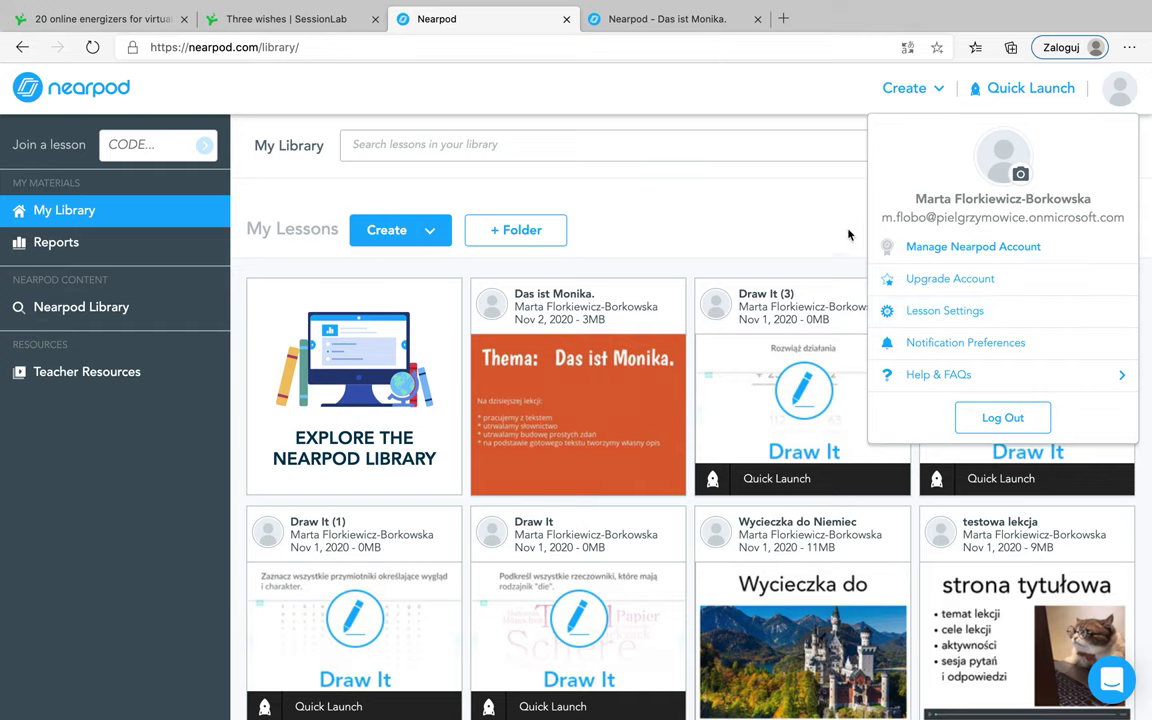
pyautogui.click(818, 223)
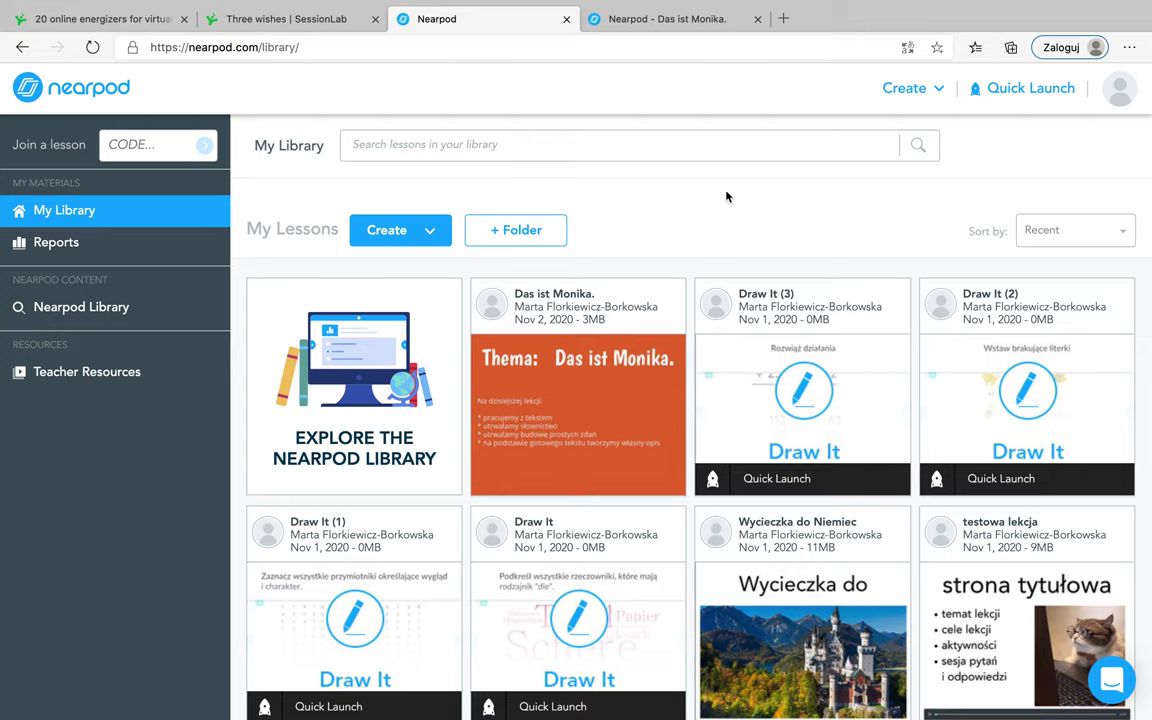
pyautogui.scroll(-1, 751, 205)
pyautogui.scroll(1, 751, 200)
pyautogui.scroll(-1, 720, 239)
pyautogui.scroll(2, 720, 240)
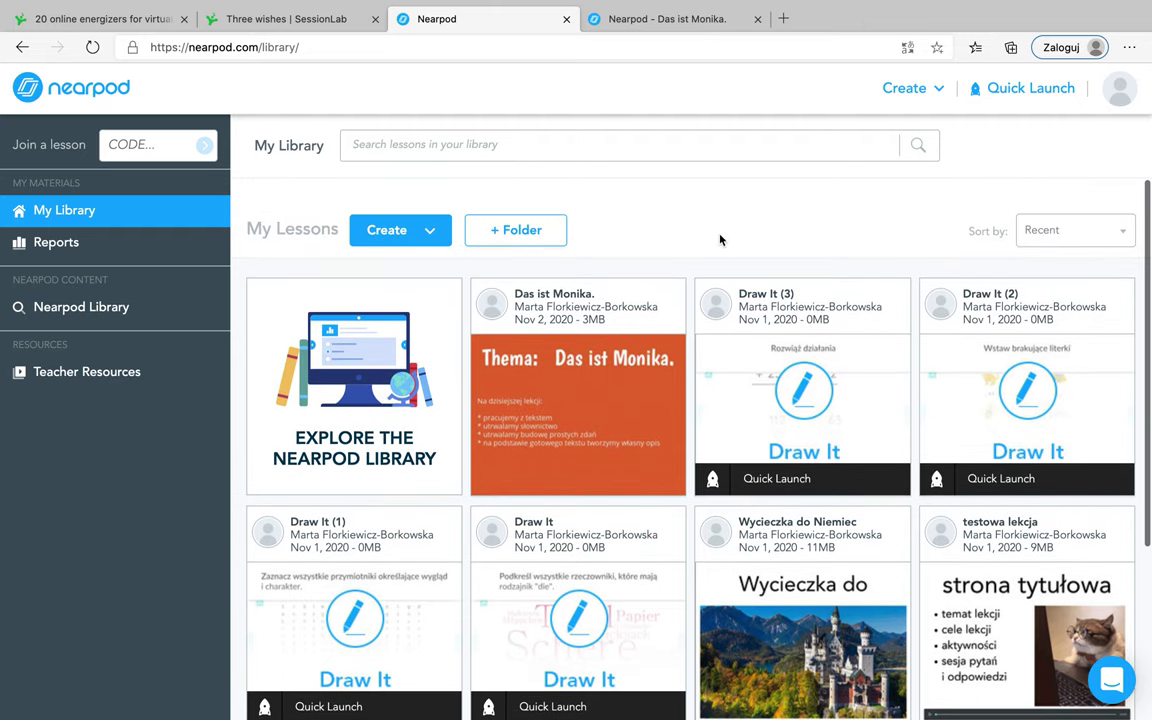